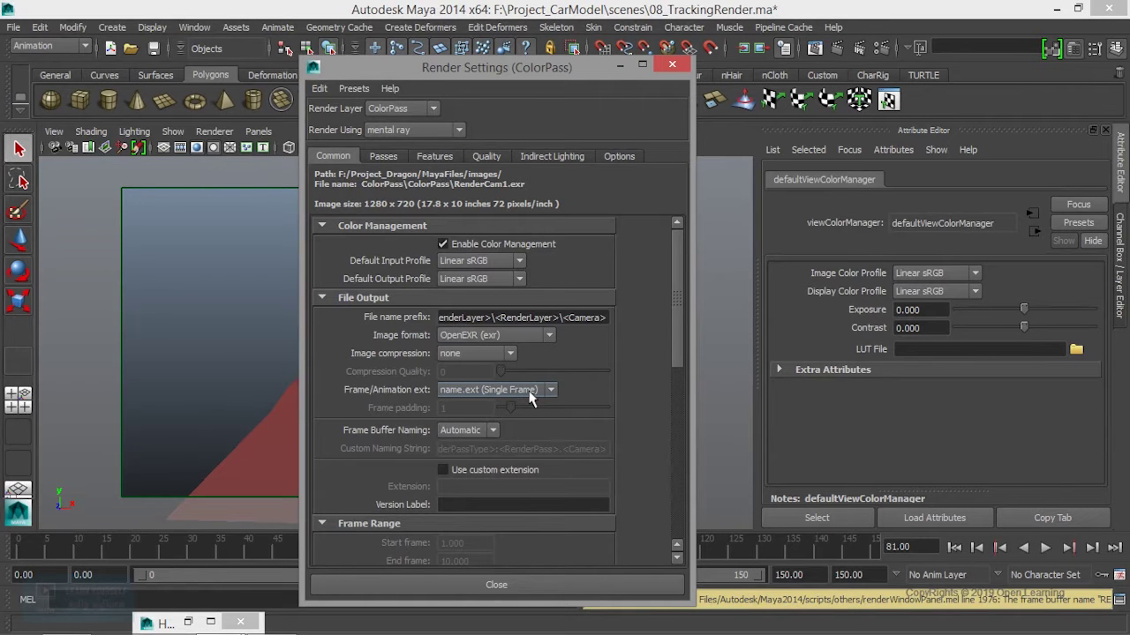
Set the ColorPass EXR output frame naming format to name.#.ext
click(529, 391)
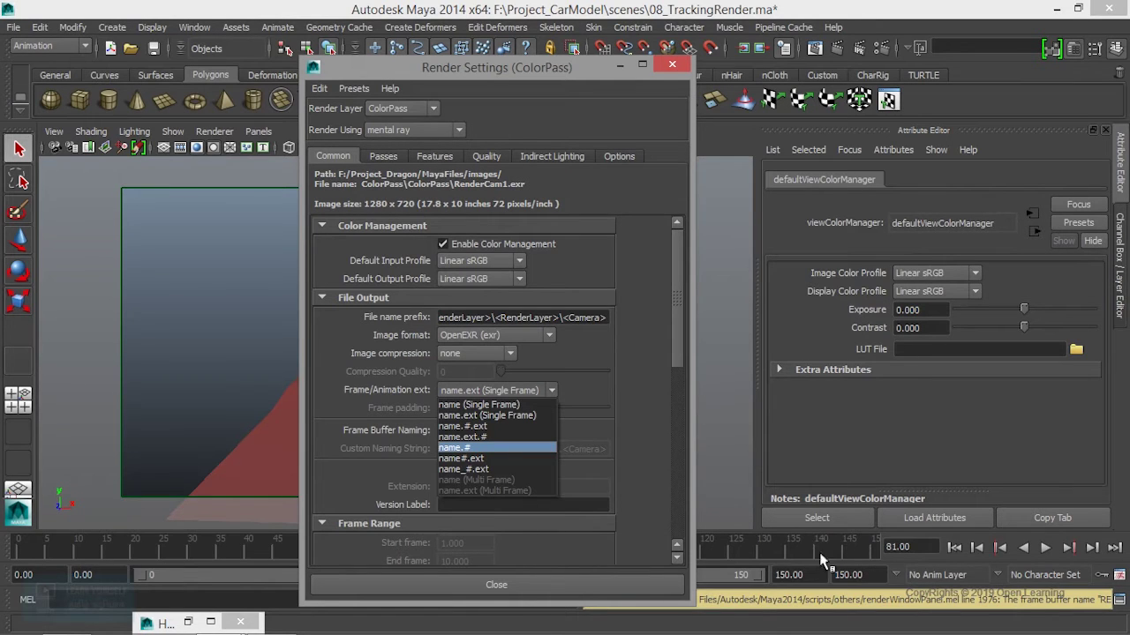
click(473, 427)
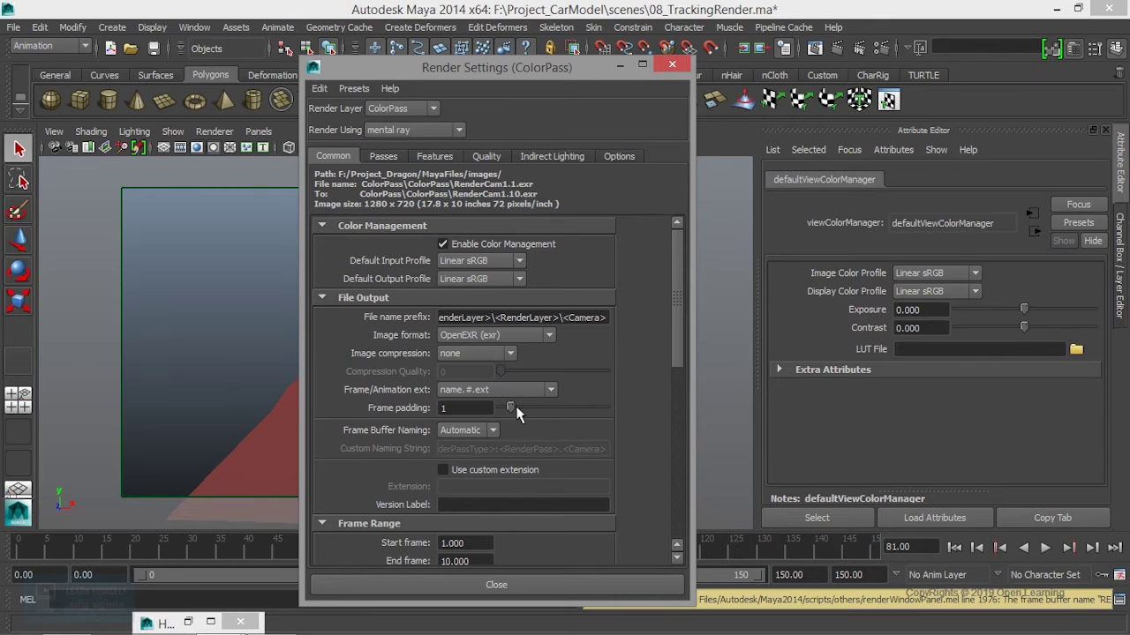
click(478, 397)
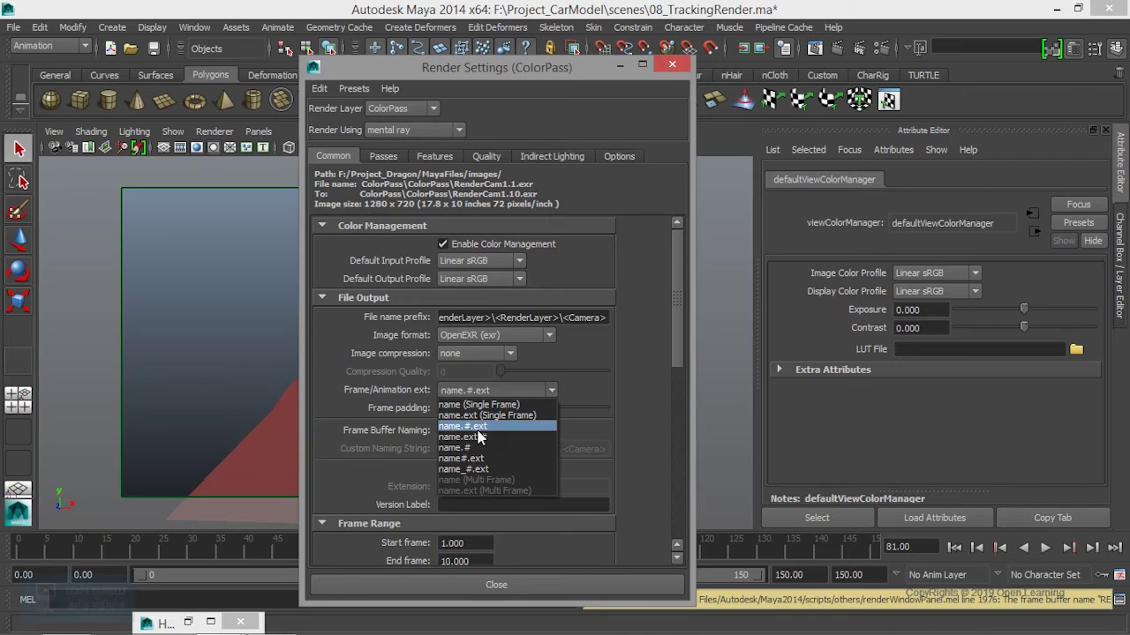
click(499, 425)
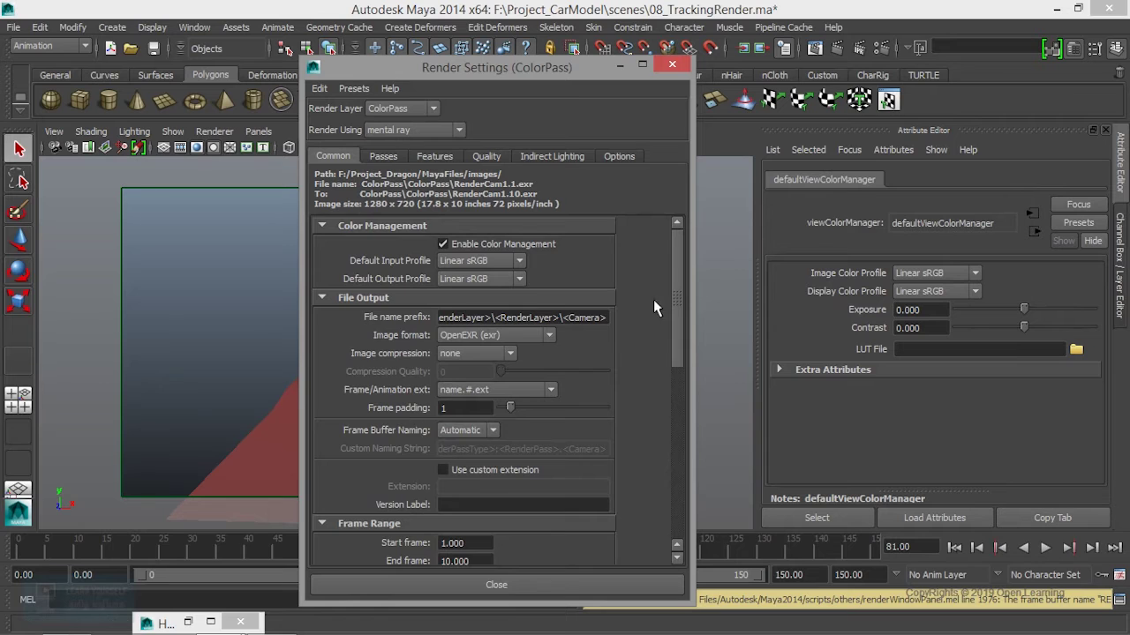
Set the ColorPass End frame to 150, rendering frames 1–150 at 1280×720
scroll(679, 337, down, 5)
scroll(689, 383, up, 1)
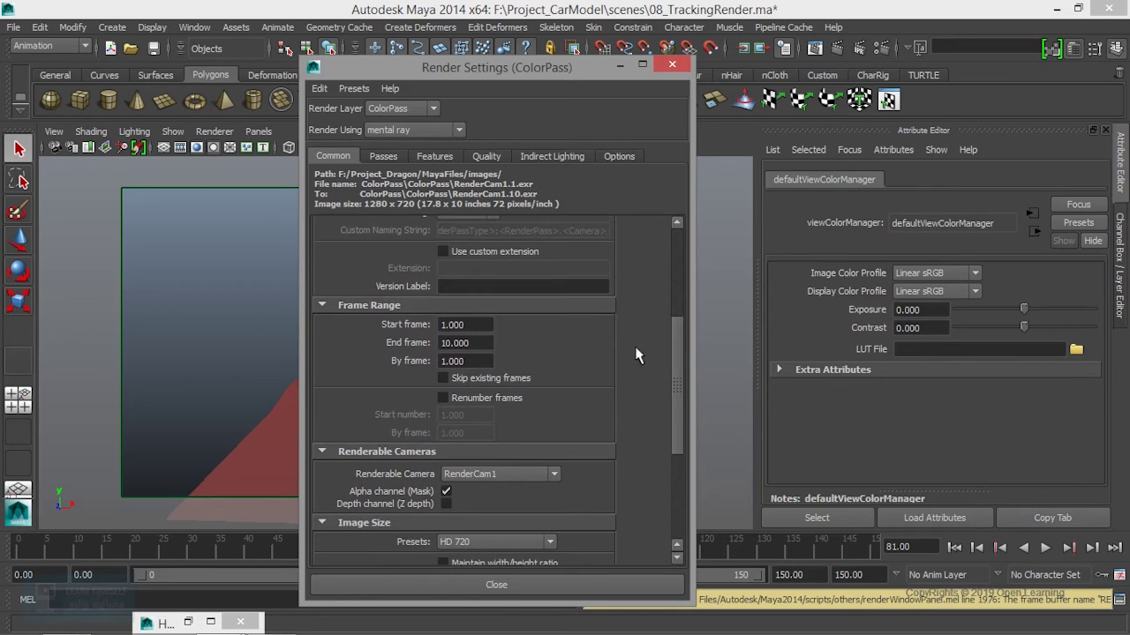
double_click(491, 343)
text(150)
scroll(679, 376, down, 1)
click(478, 305)
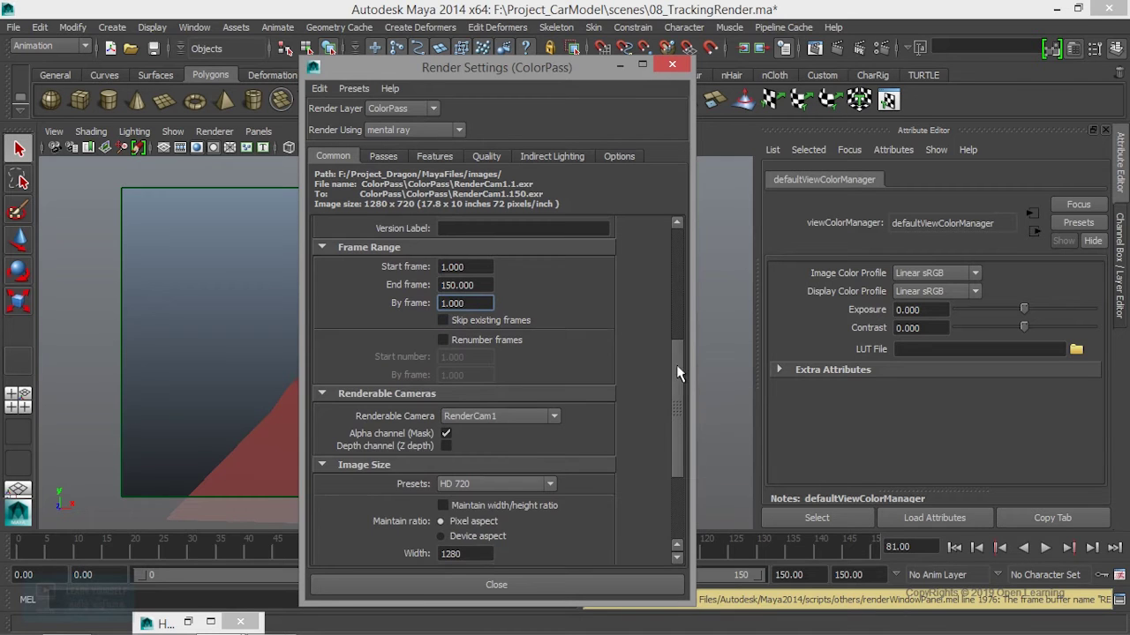
scroll(677, 389, down, 2)
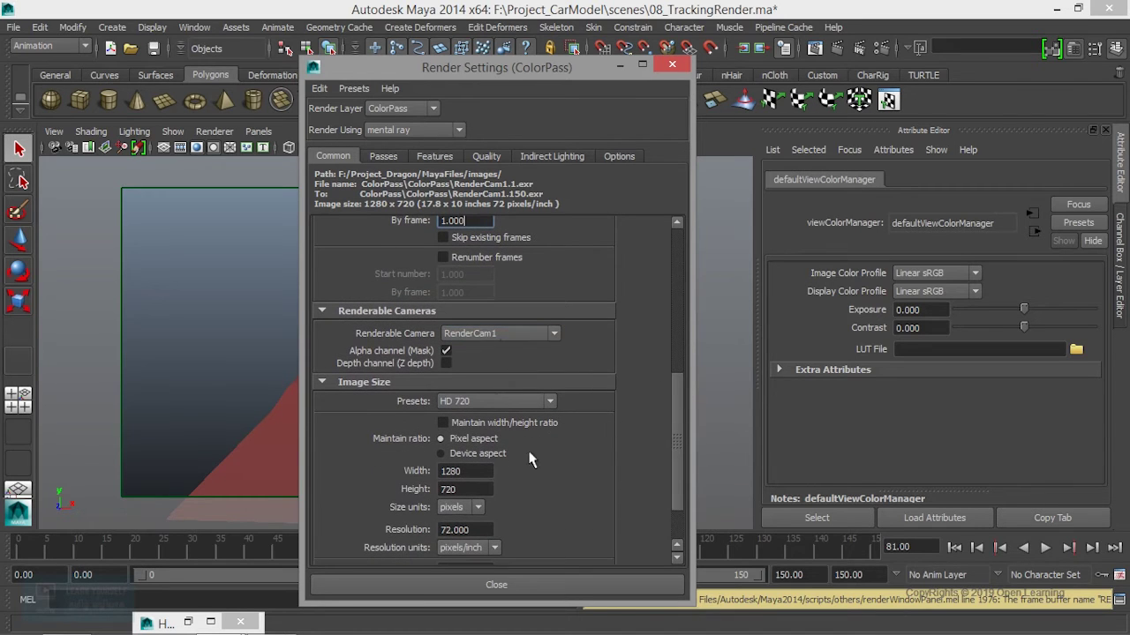
scroll(681, 471, down, 2)
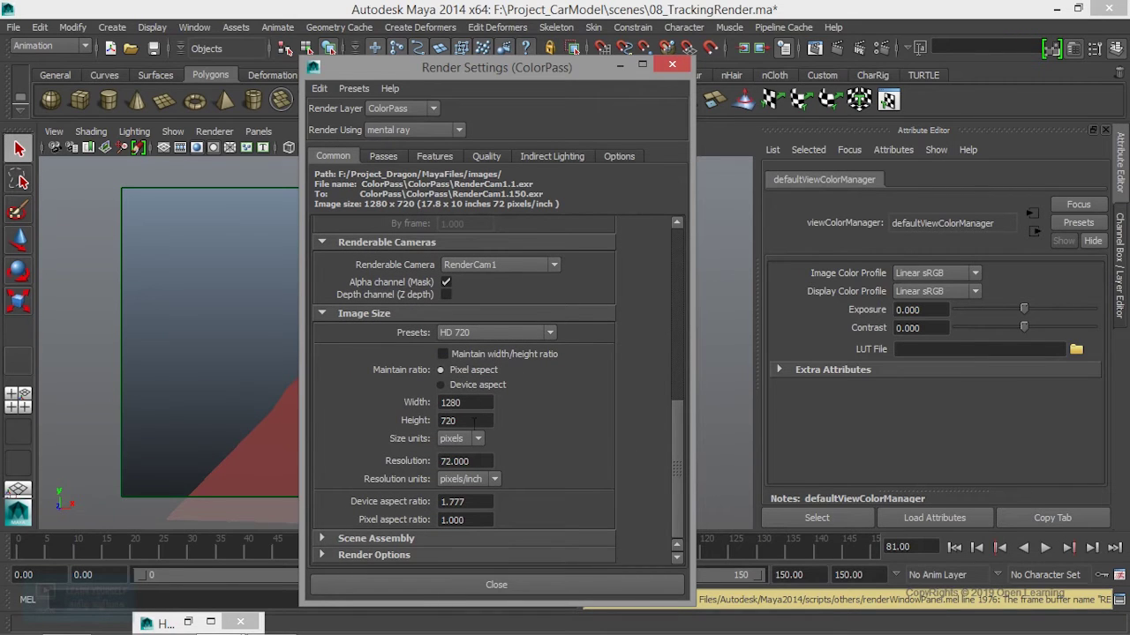
Check the Passes tab and the OccTightPass and OccSoftPass layers, then reselect ColorPass
click(385, 156)
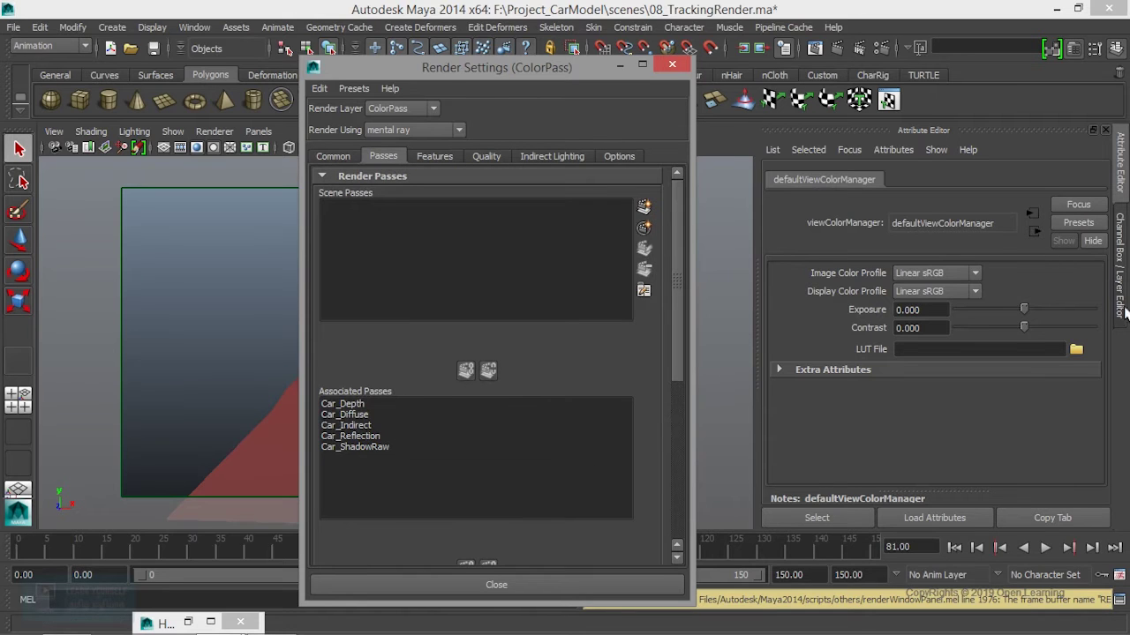
click(1120, 265)
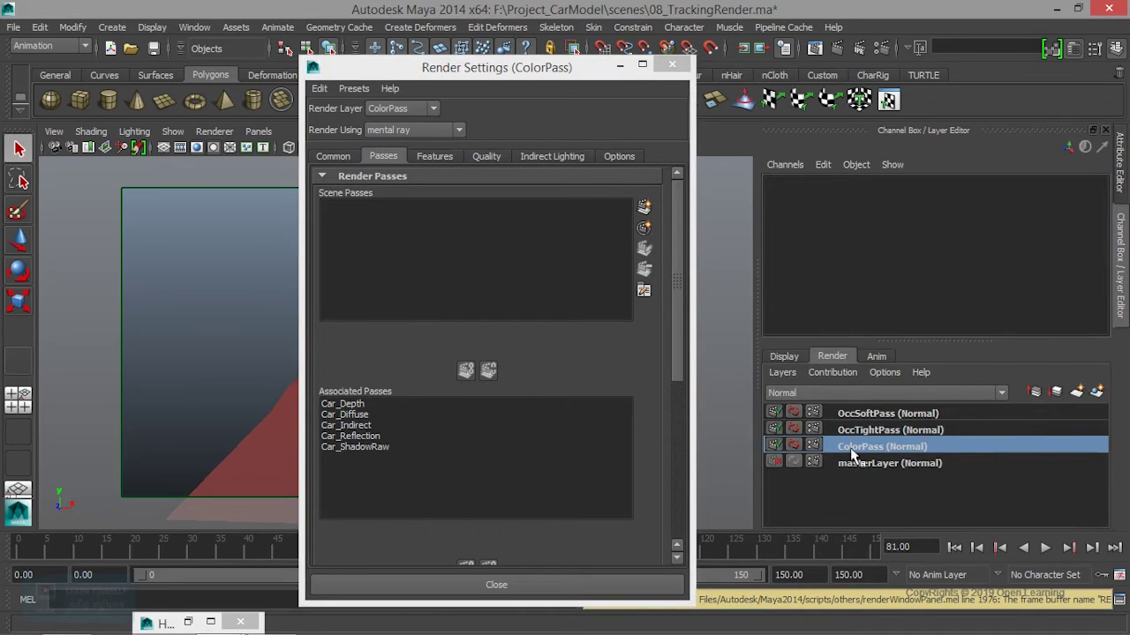
click(880, 430)
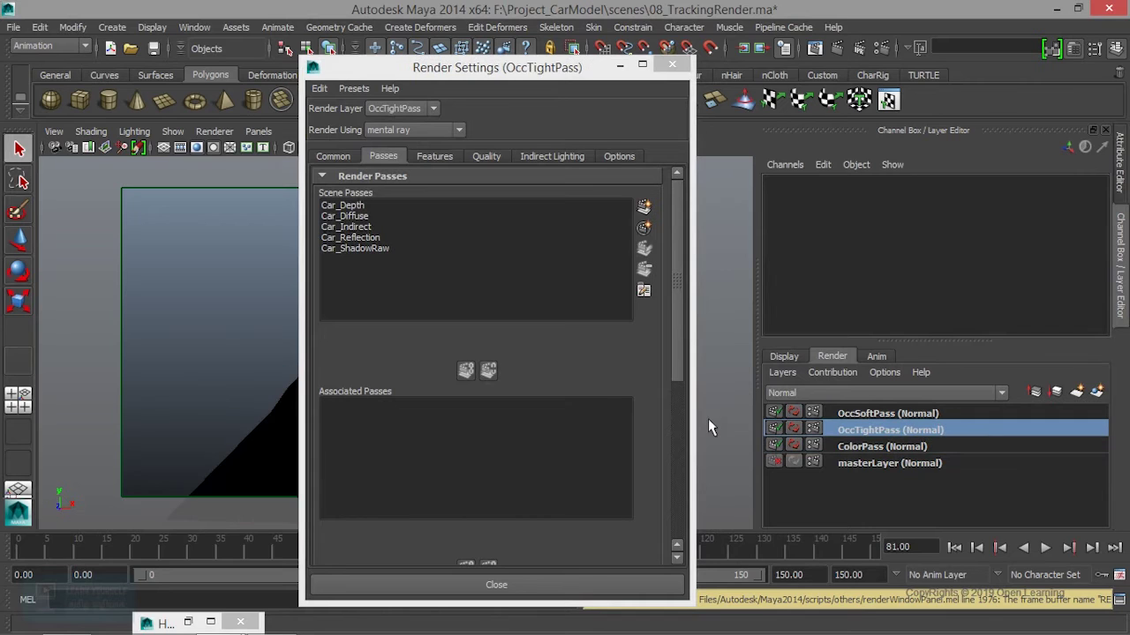
click(873, 415)
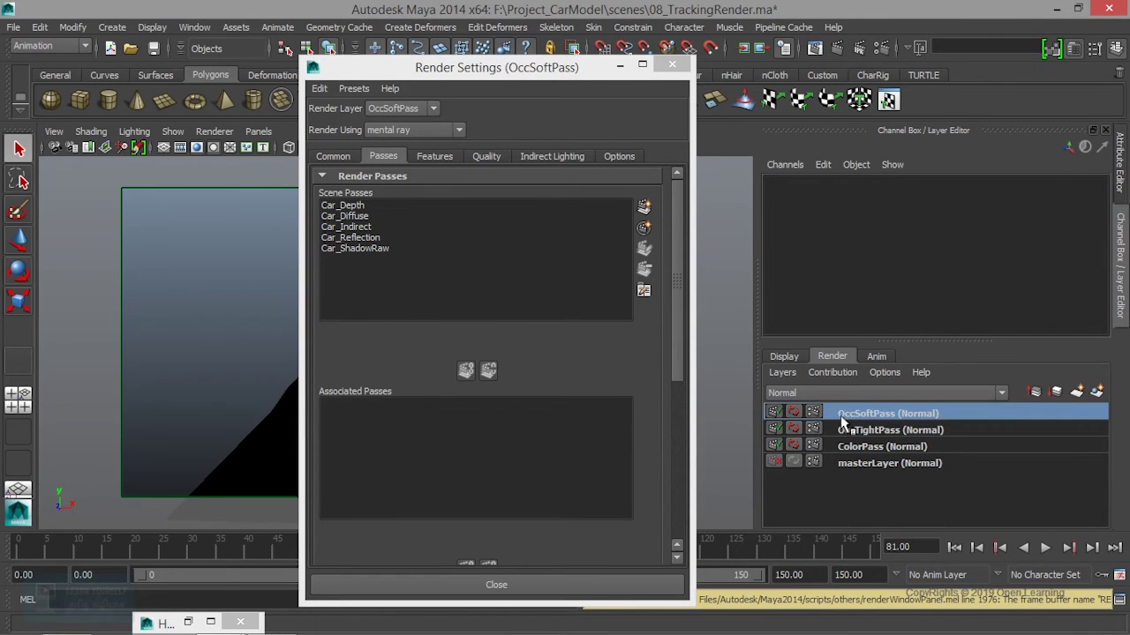
click(858, 449)
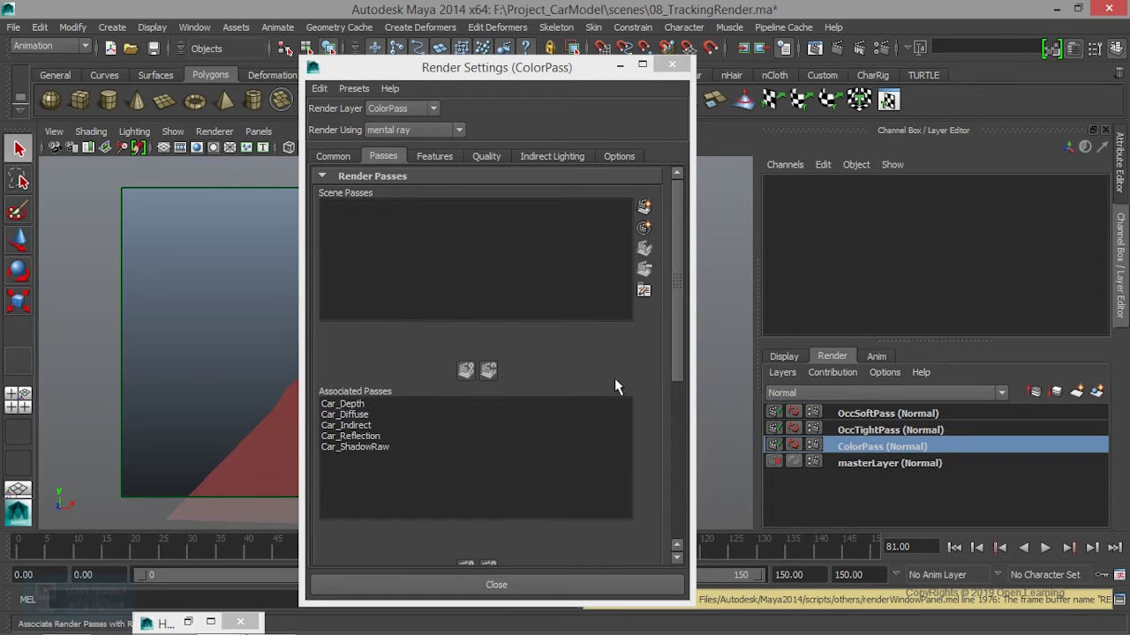
Turn on Ambient Occlusion in the ColorPass Features settings
click(437, 162)
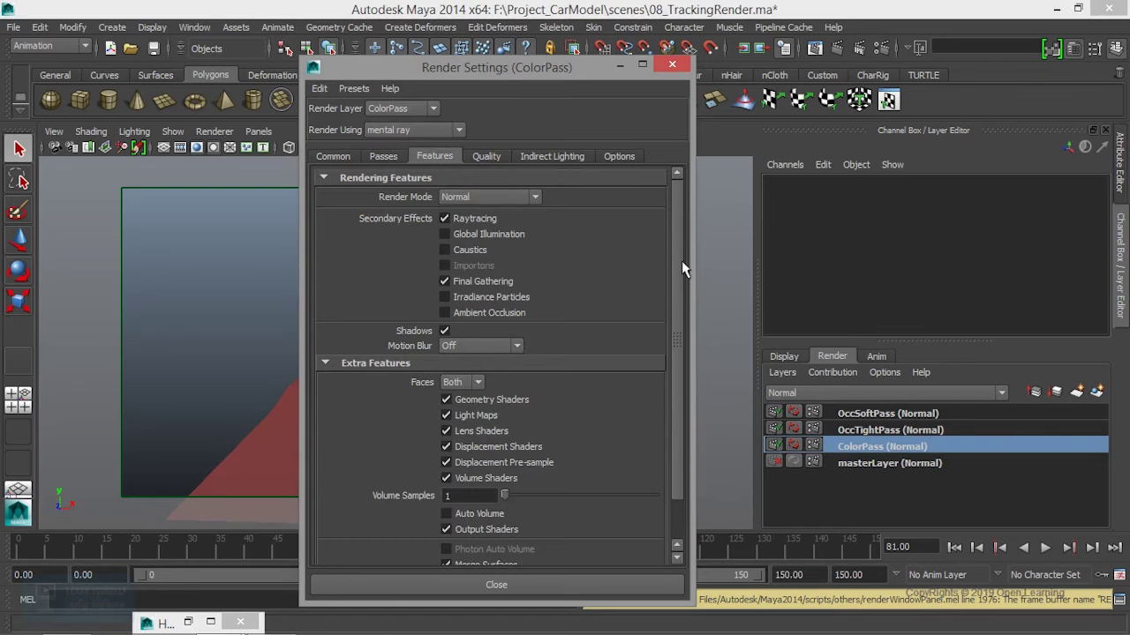
drag(677, 262, 678, 288)
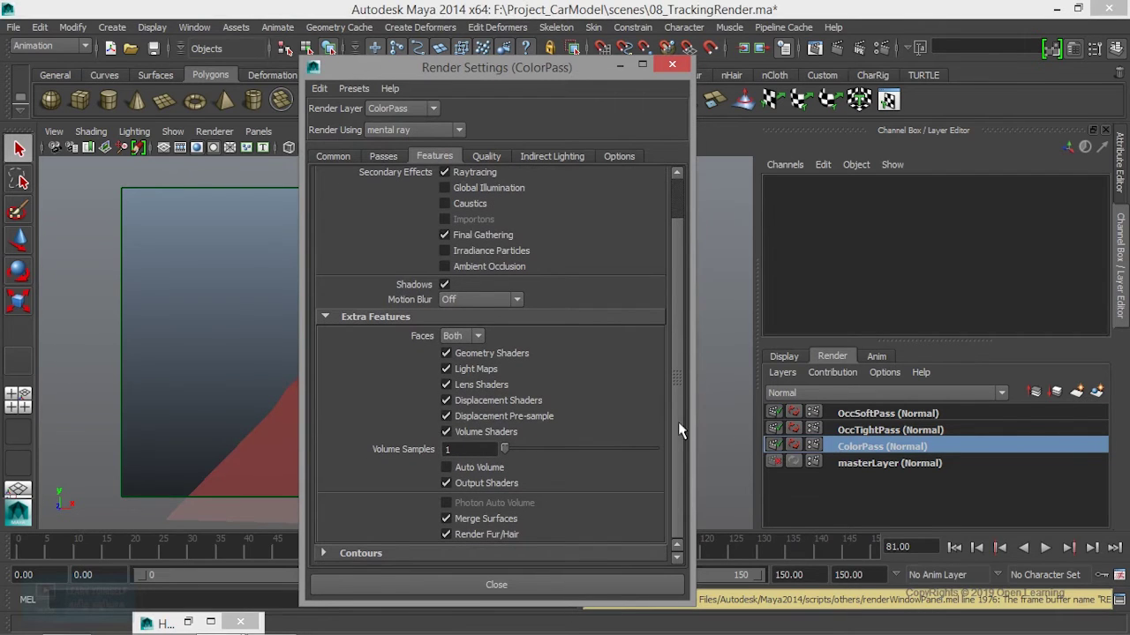
click(496, 269)
click(554, 157)
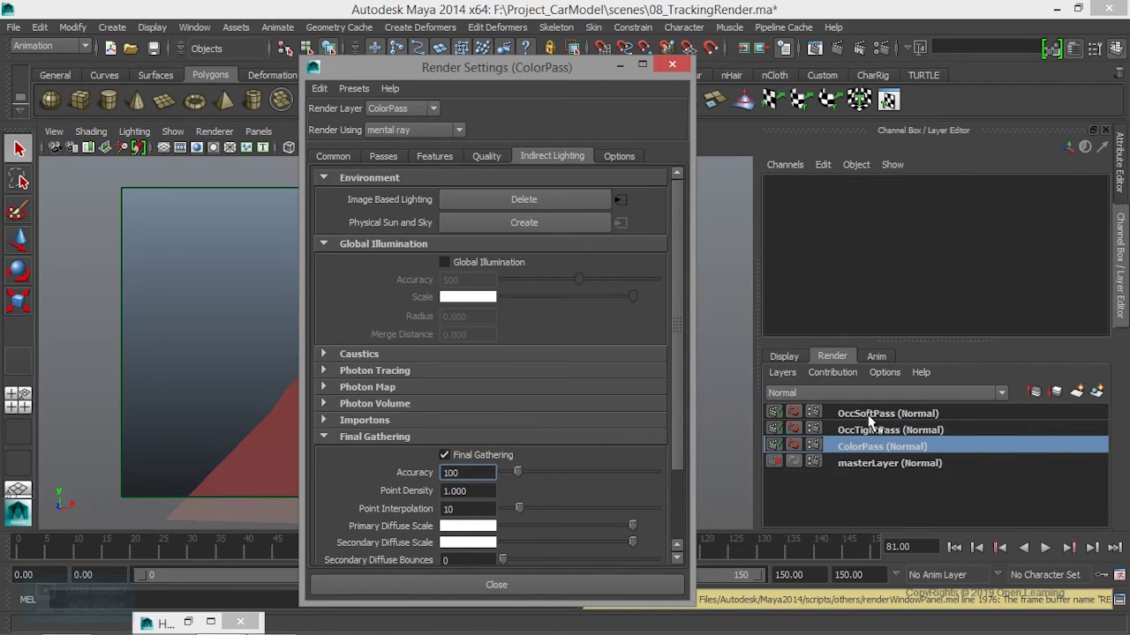
Set Ambient Occlusion rays to 32 and Final Gathering accuracy to 200
drag(672, 258, 682, 421)
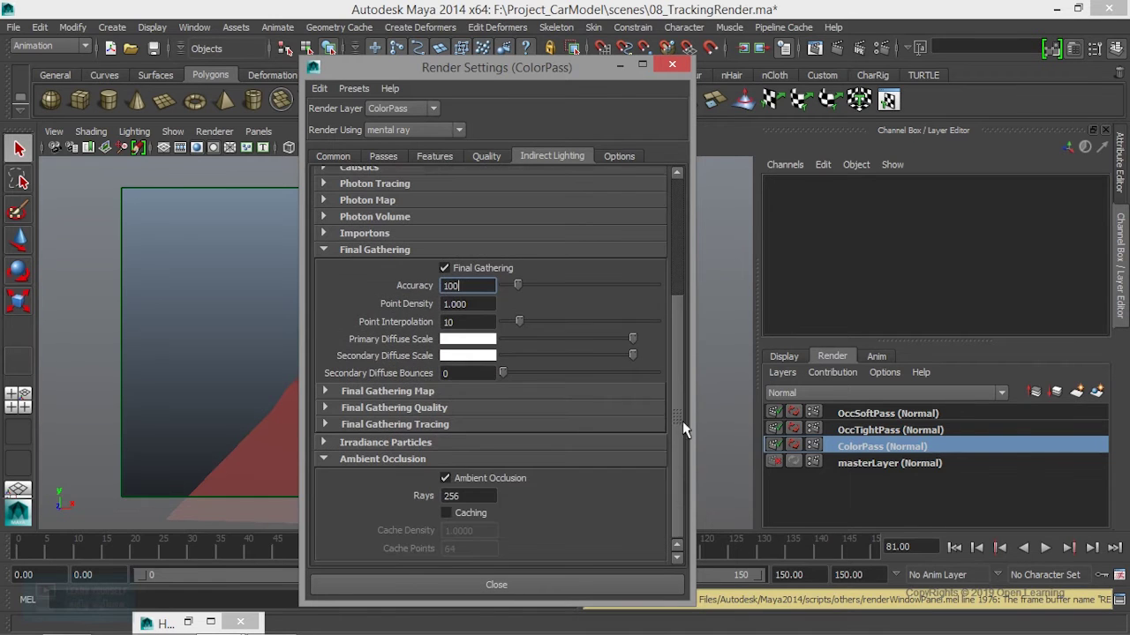
double_click(452, 496)
text(32)
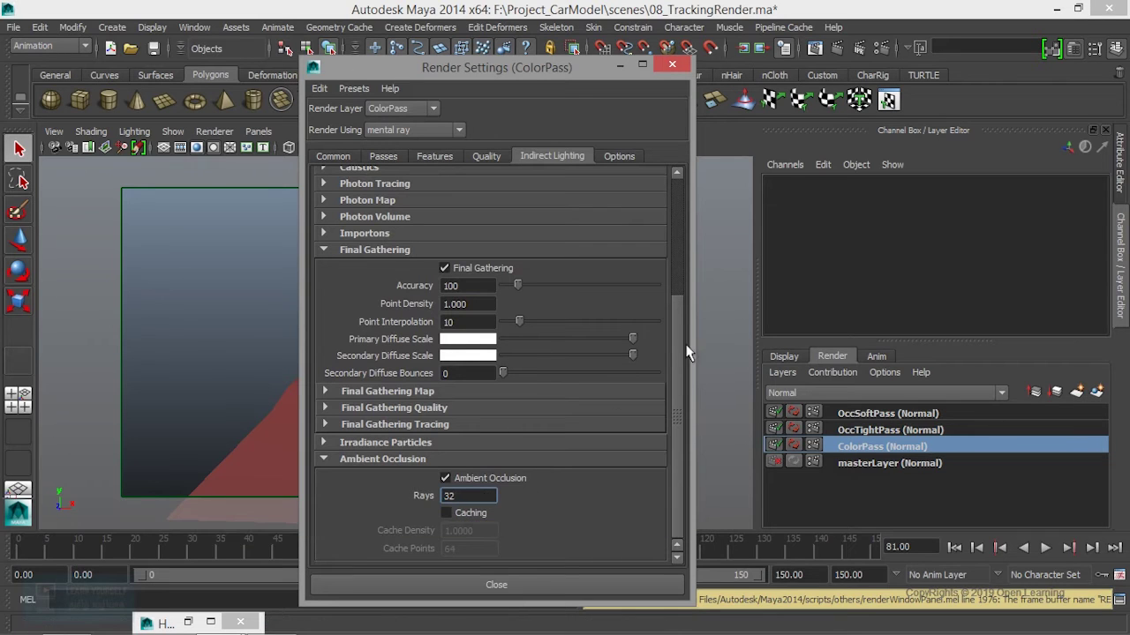
double_click(455, 285)
text(200)
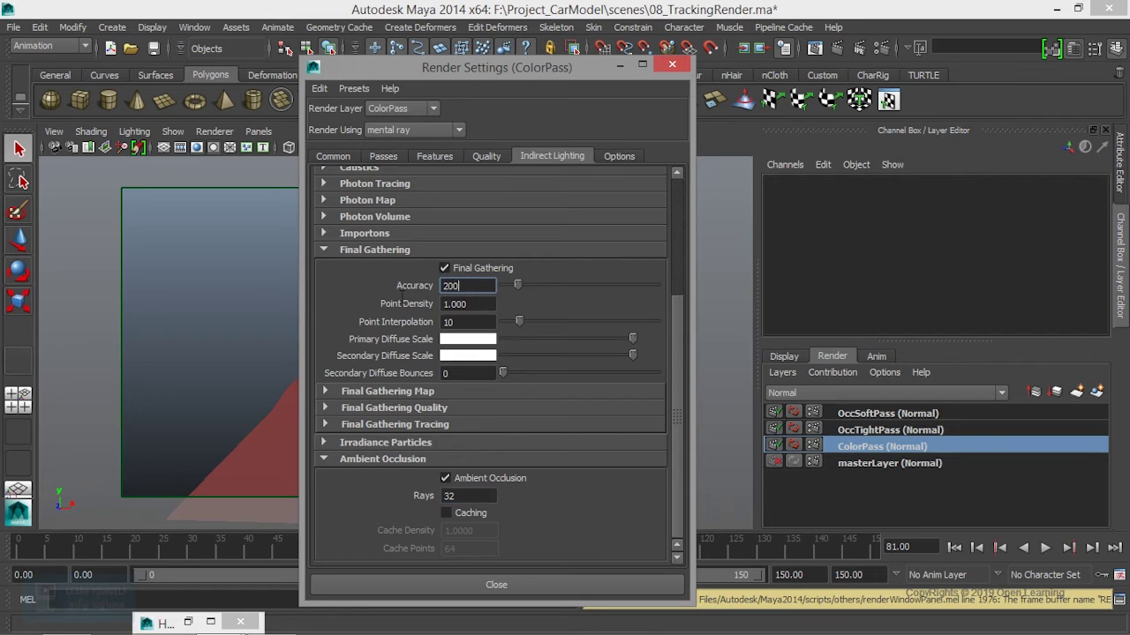
drag(677, 364, 688, 219)
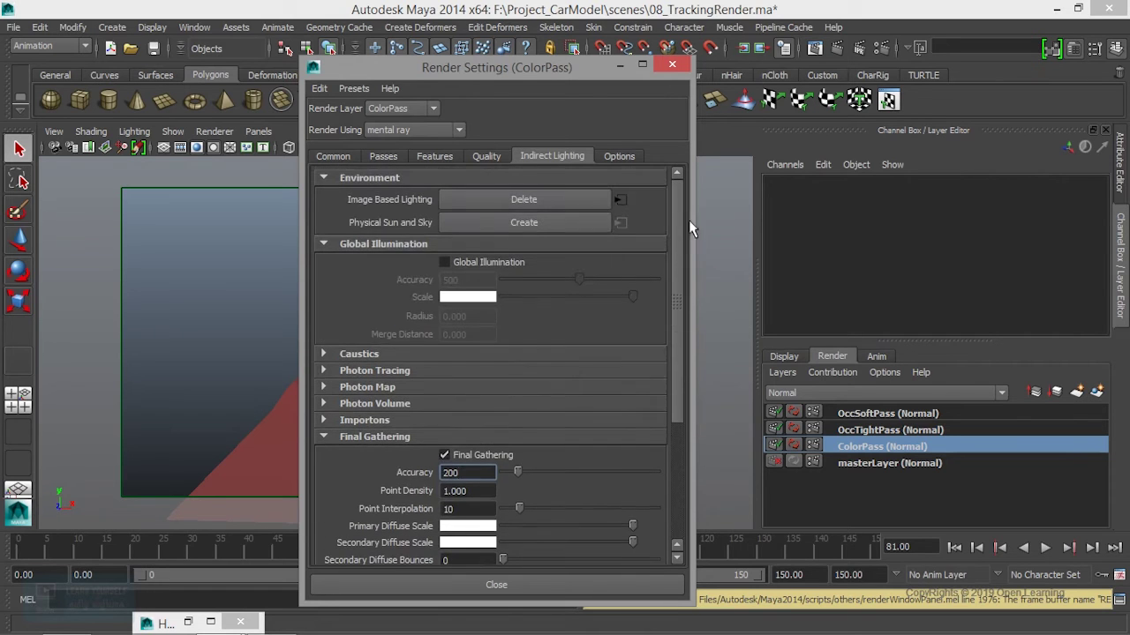
click(436, 156)
Switch ColorPass to Legacy Sampling Mode with a max sample level of 2
click(484, 156)
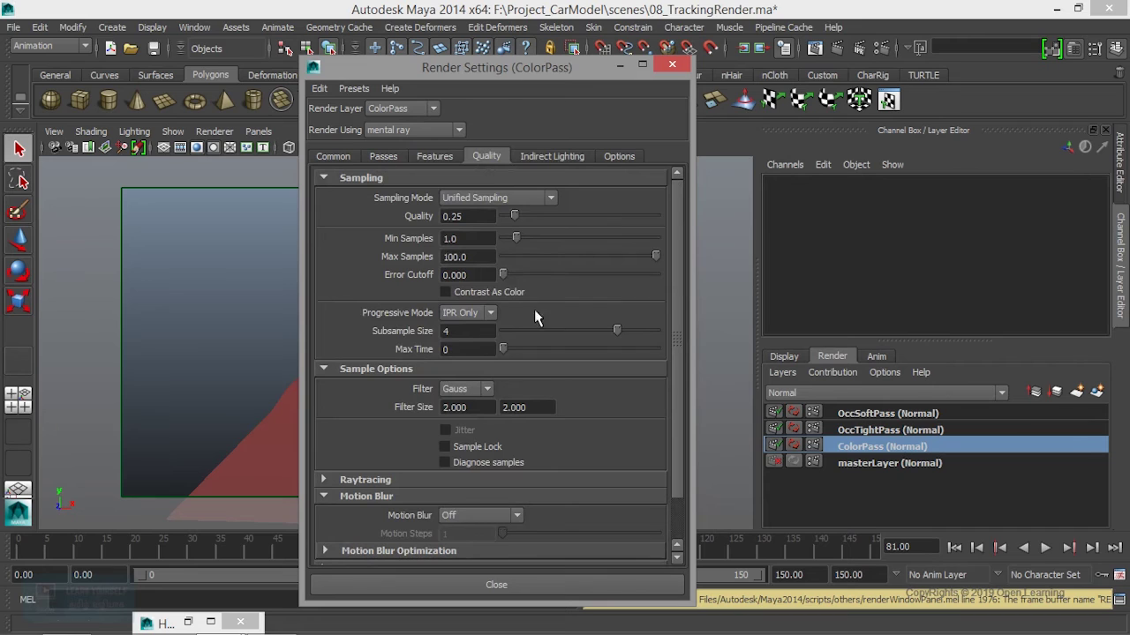
click(532, 199)
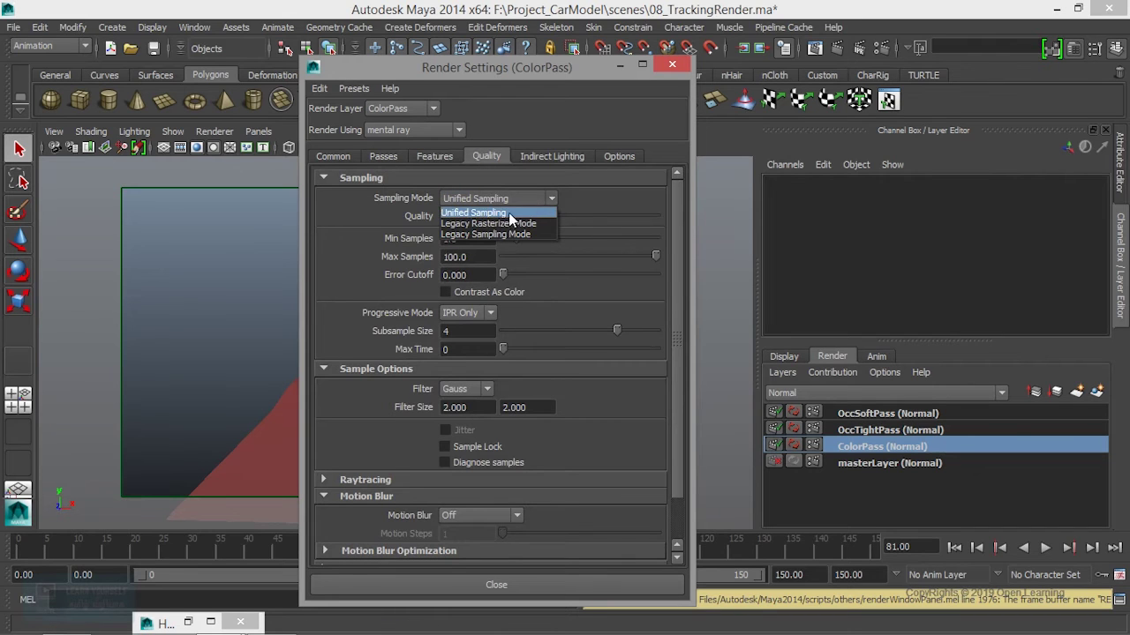
click(525, 235)
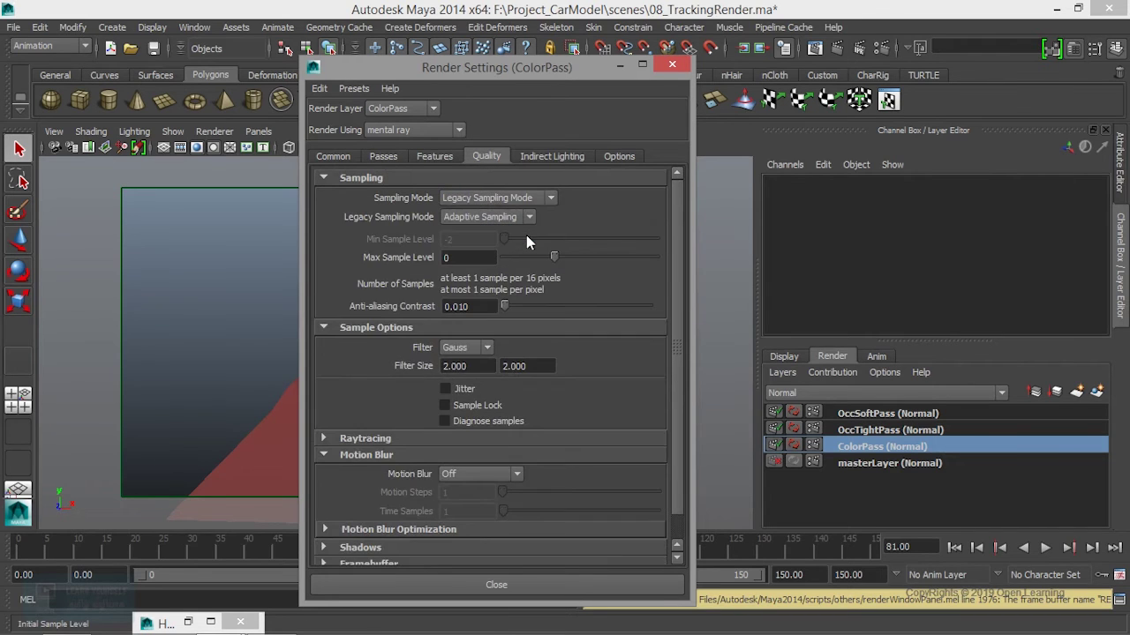
drag(553, 256, 600, 257)
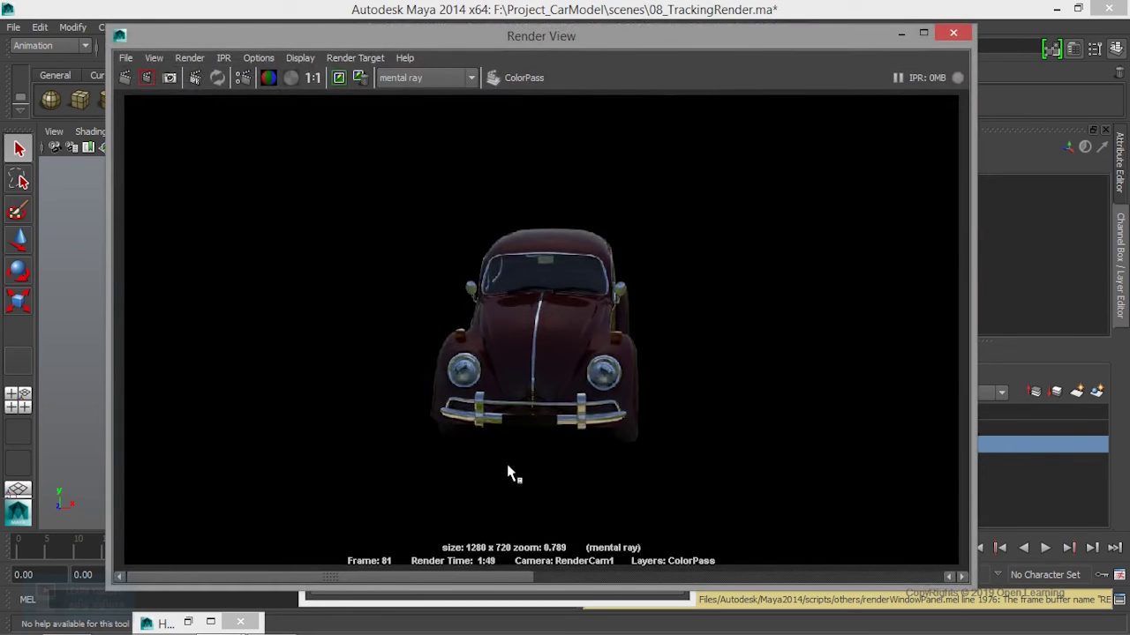
Verify the Max Sample Level value of 2 in Render Settings
click(901, 33)
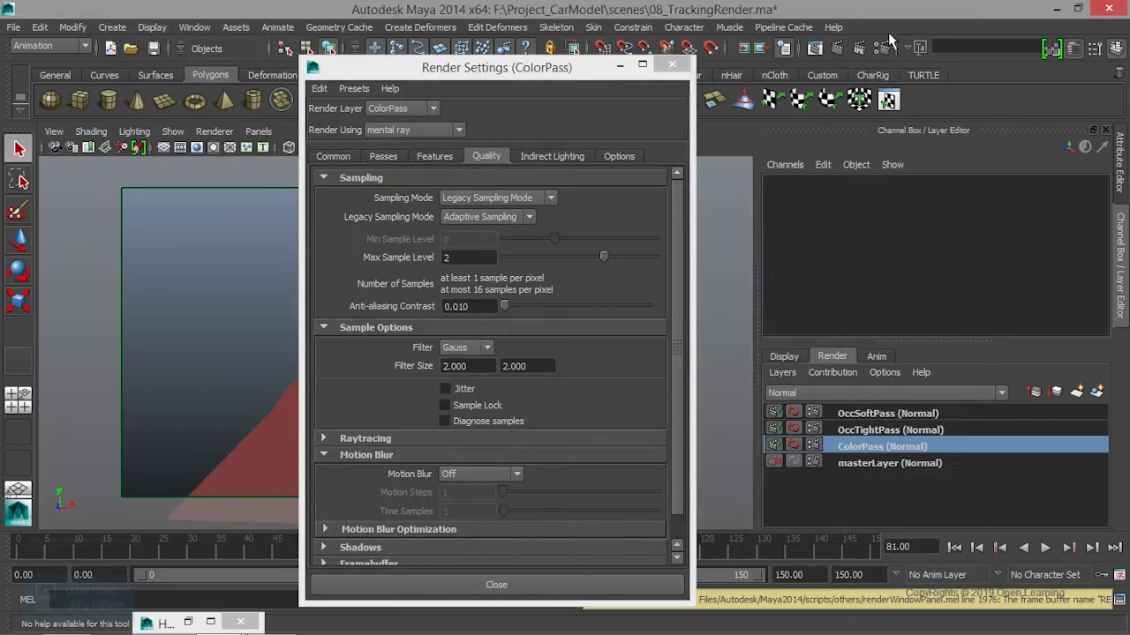
click(468, 258)
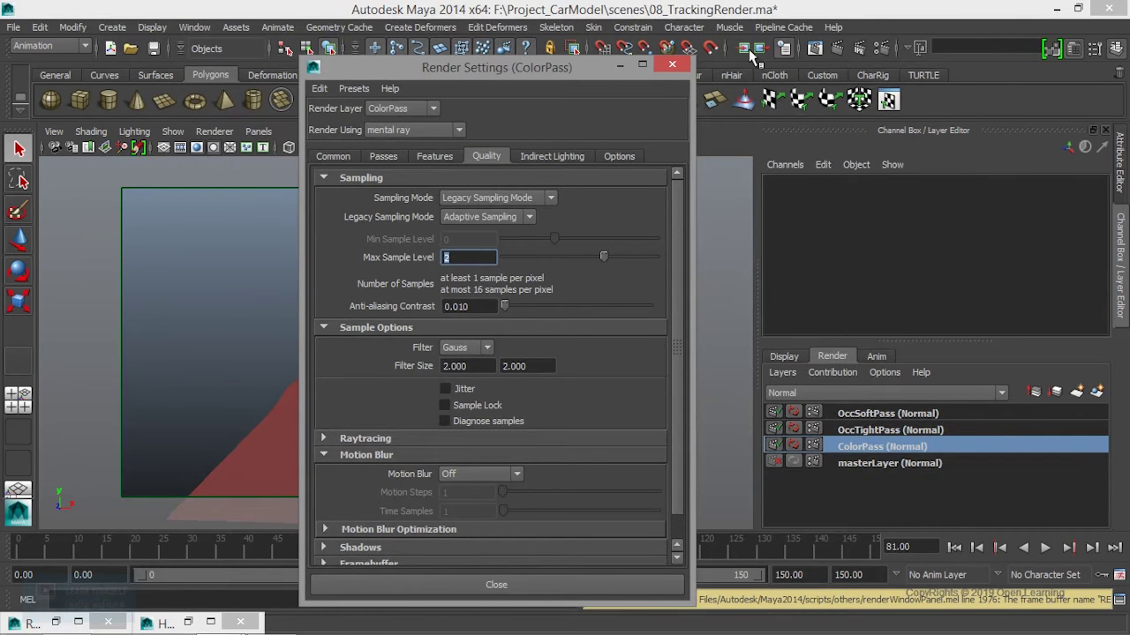
click(813, 48)
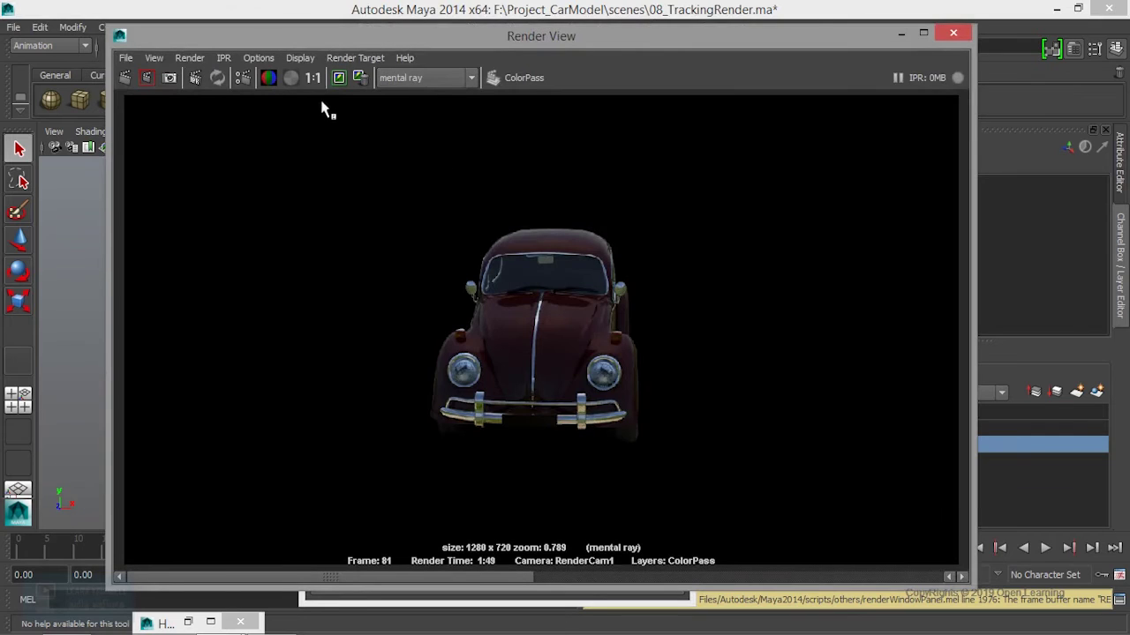
Keep the current render and re-render the frame from RenderCam1 for comparison
click(339, 77)
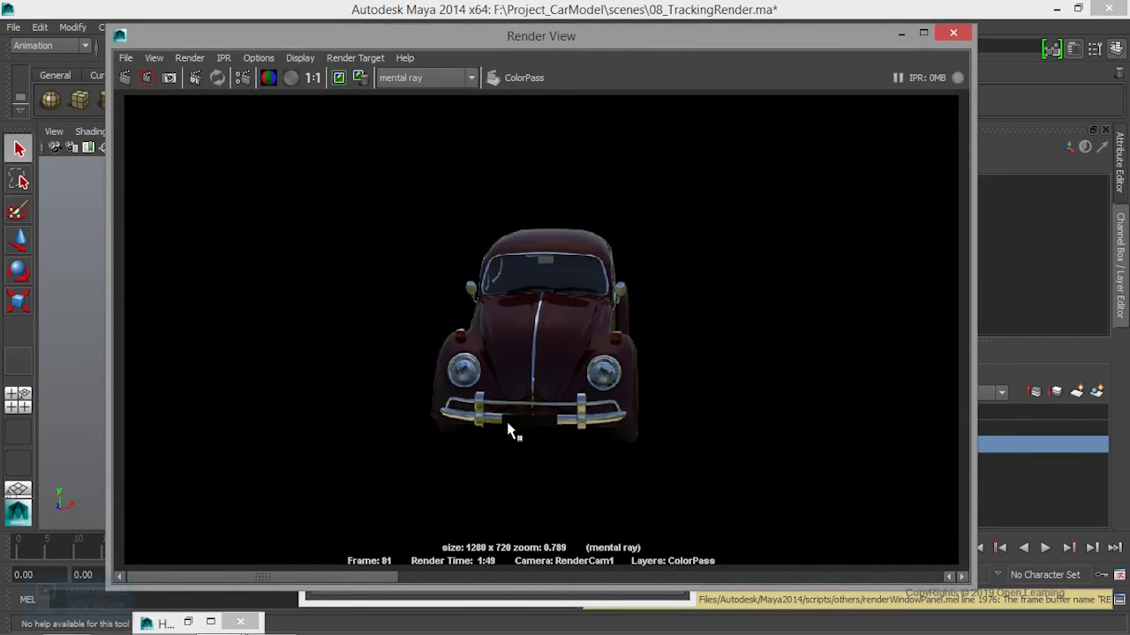
click(189, 57)
mouse_move(256, 148)
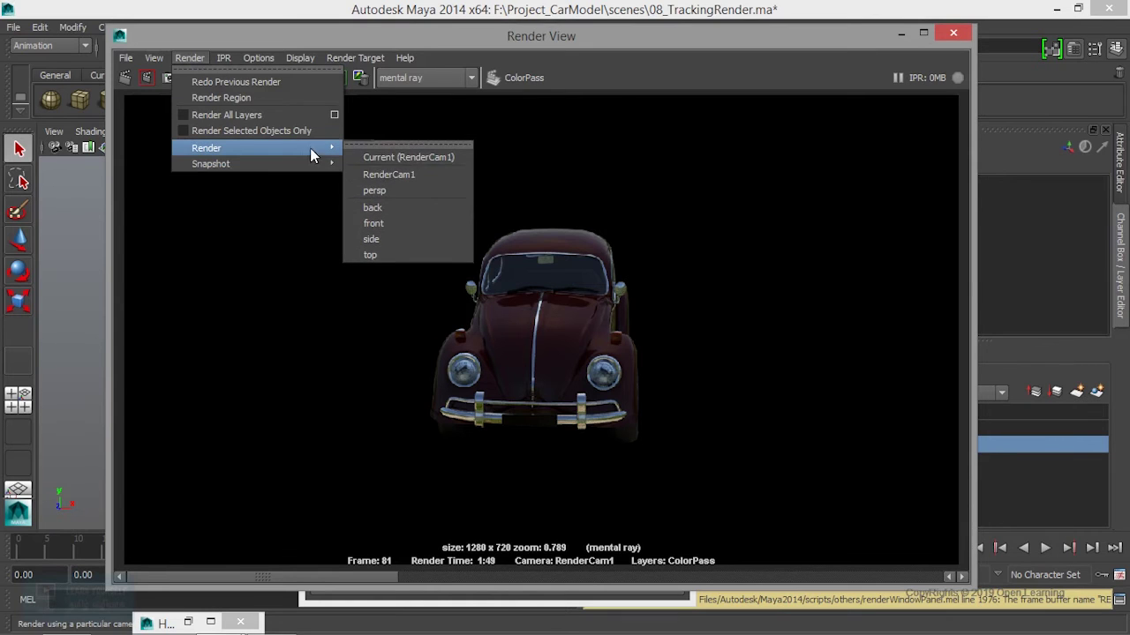
click(382, 176)
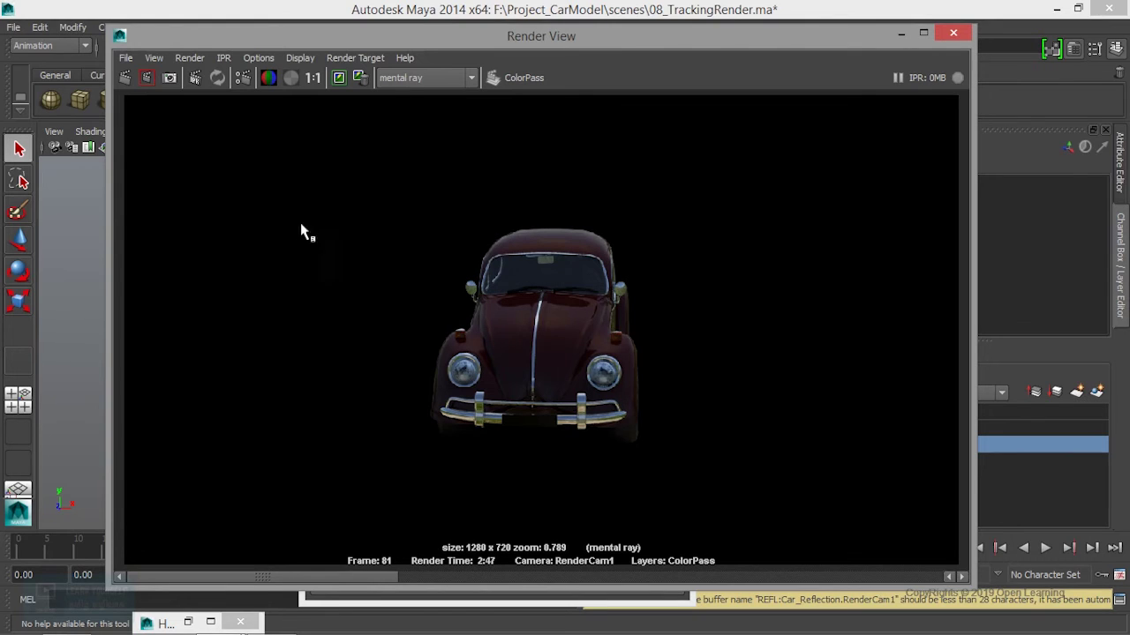
click(244, 78)
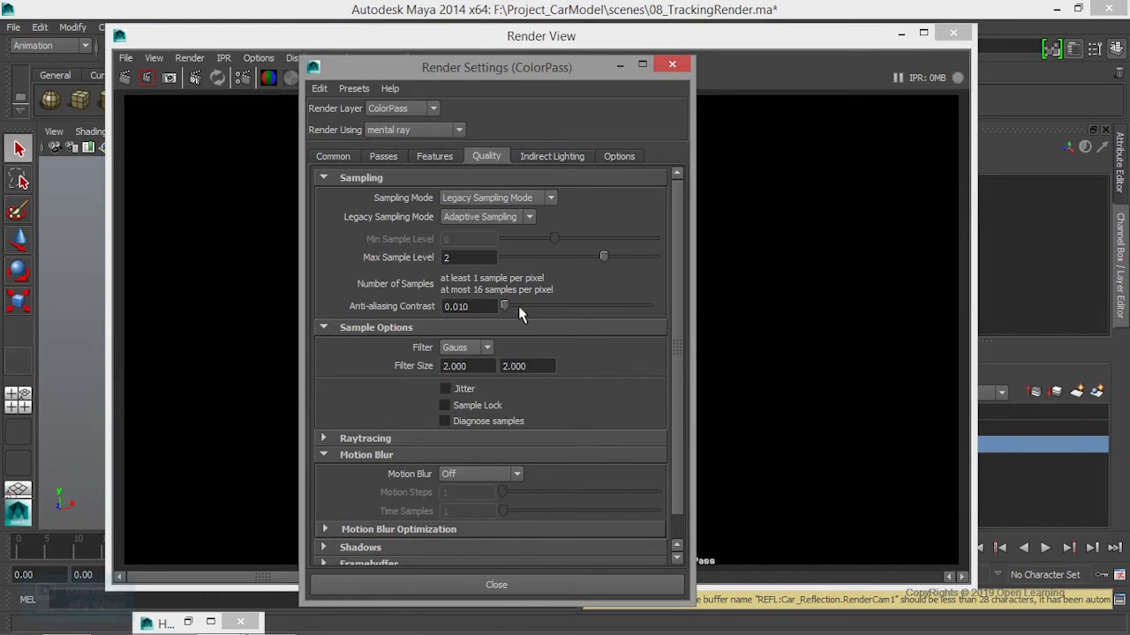
Set the ColorPass framebuffer data type to RGBA (Float) 4x32 Bit
drag(681, 276, 675, 408)
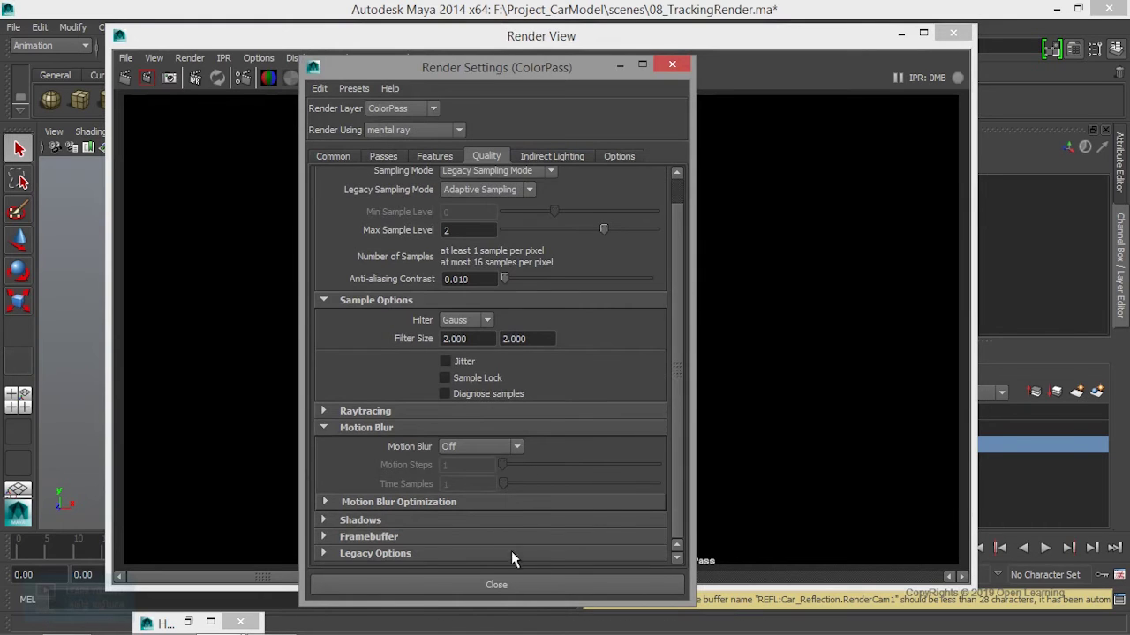
click(479, 541)
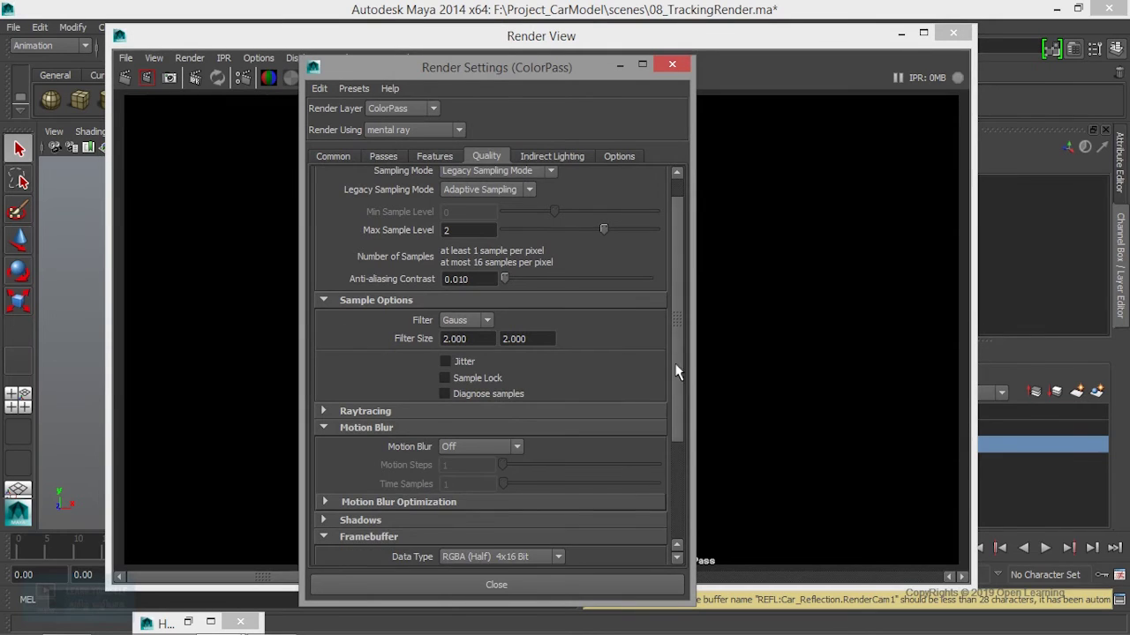
drag(676, 371, 680, 476)
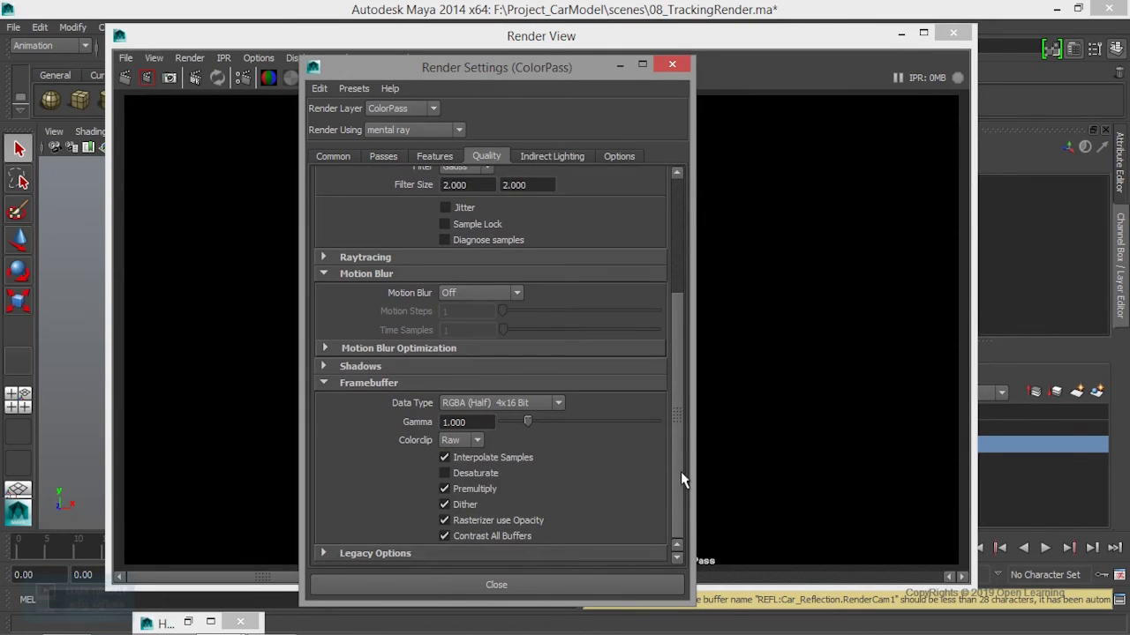
click(483, 404)
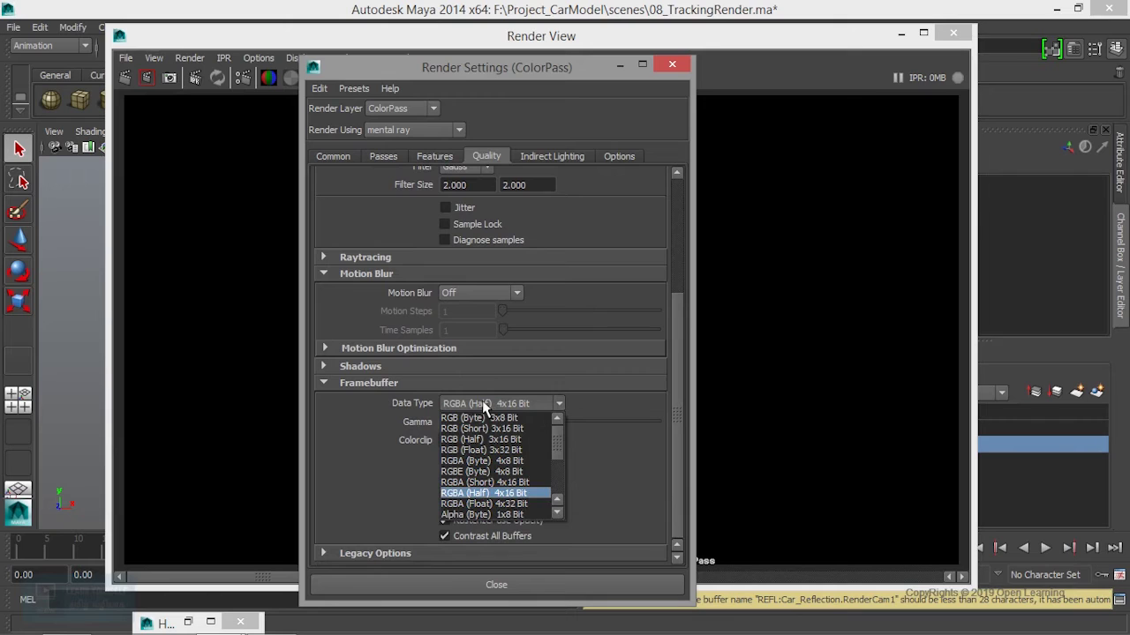
click(501, 504)
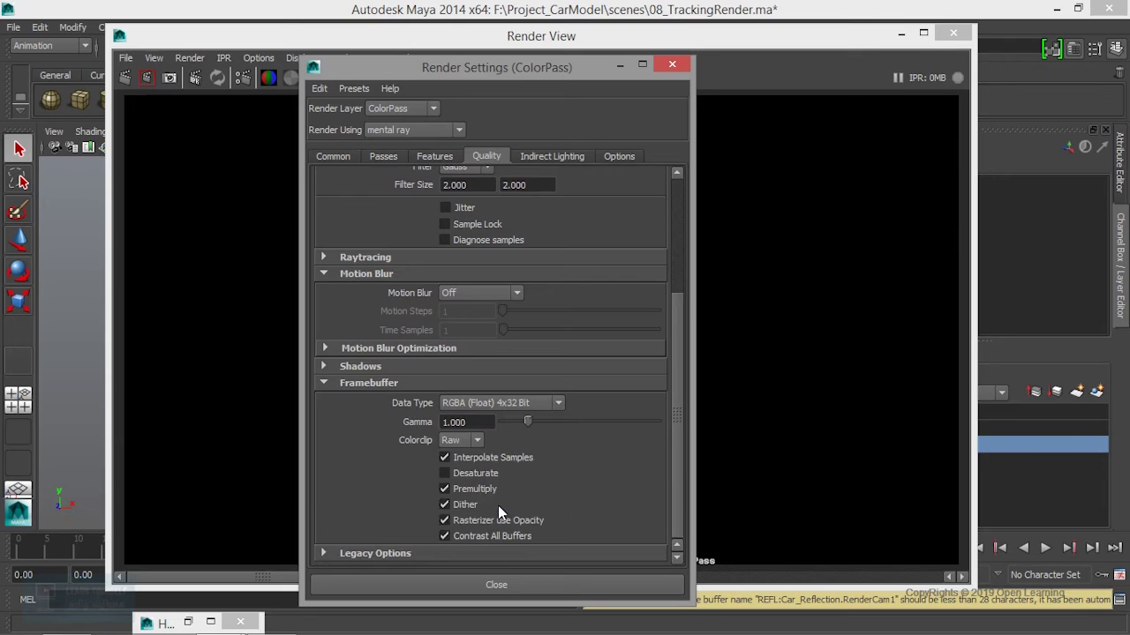
Review the Indirect Lighting settings and the Common output settings
click(548, 156)
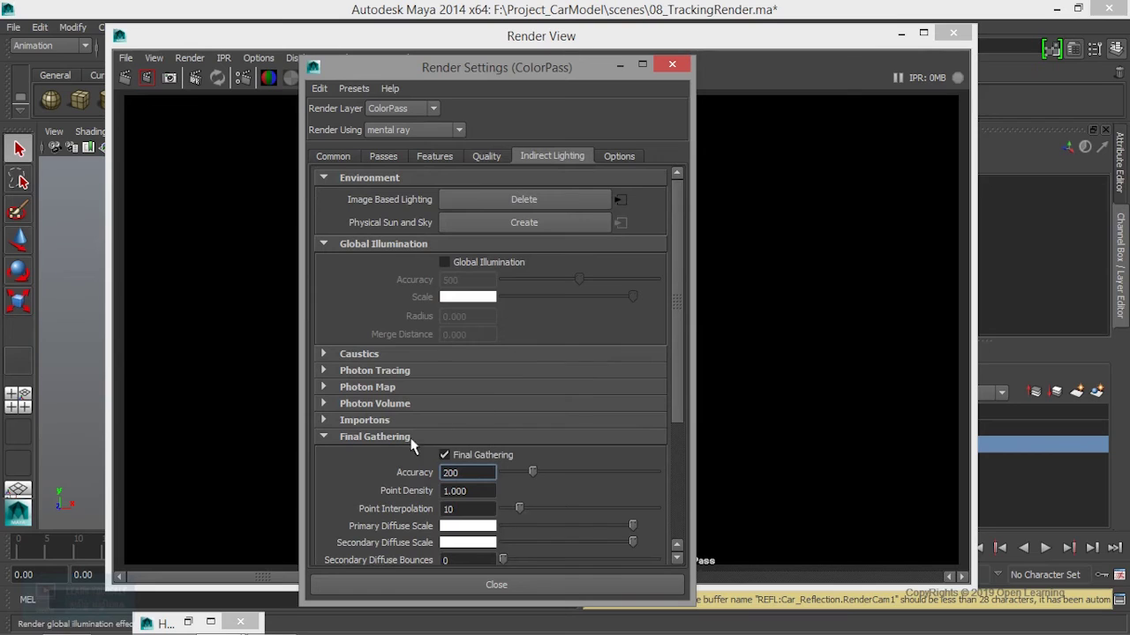
scroll(679, 261, down, 1)
drag(680, 269, 673, 419)
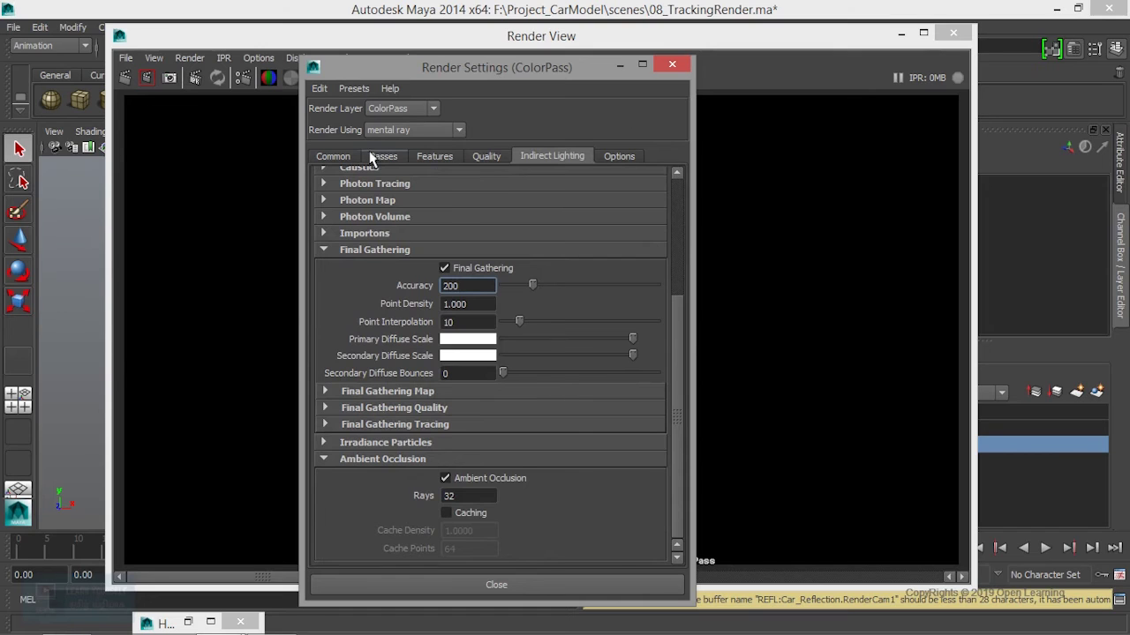
click(342, 159)
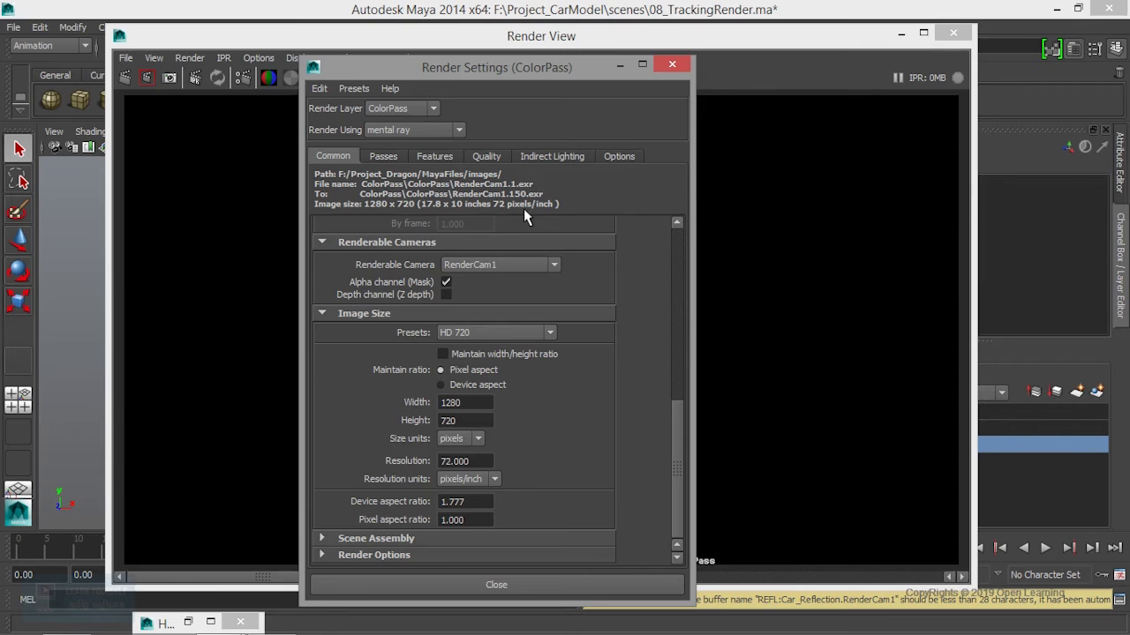
Close Render Settings and Render View, then save the scene as 08_TrackingRender.ma
click(669, 66)
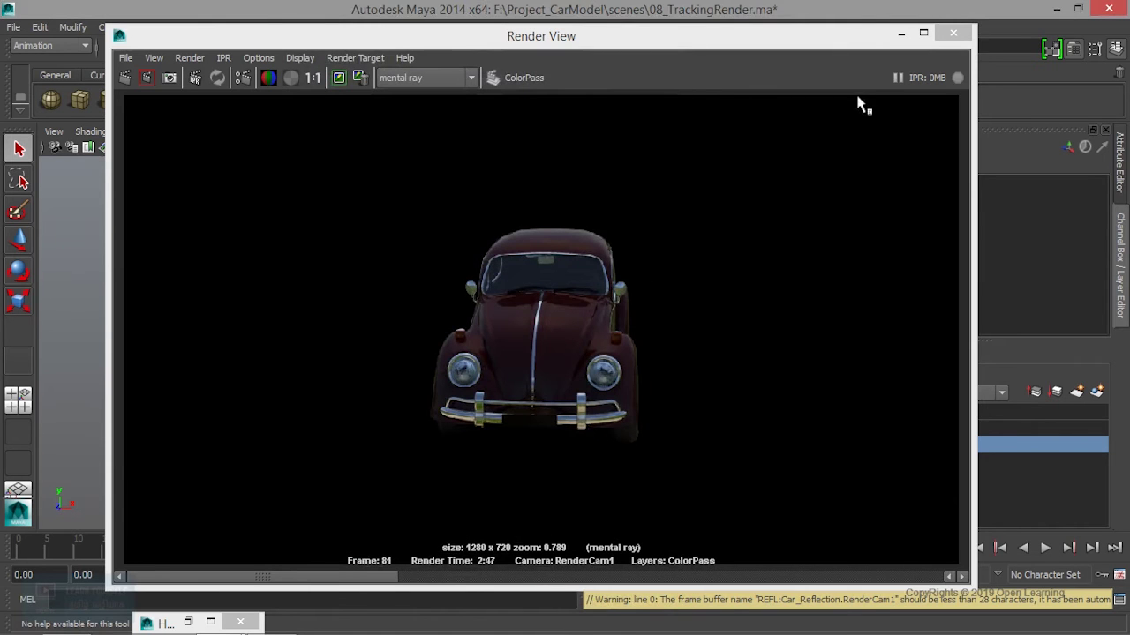
click(953, 33)
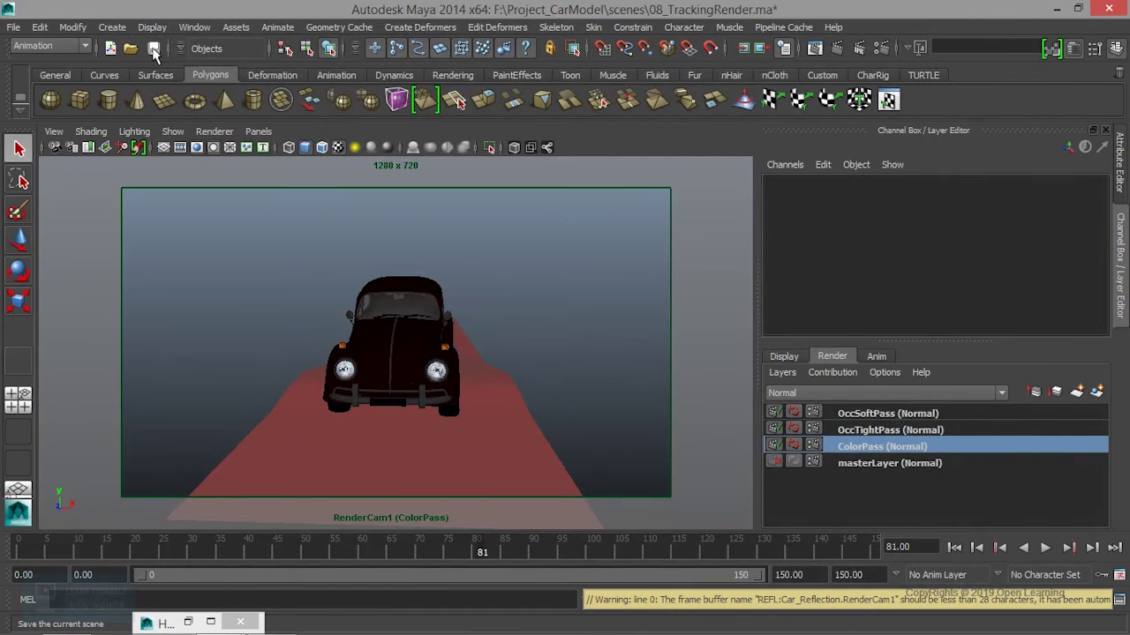
click(153, 47)
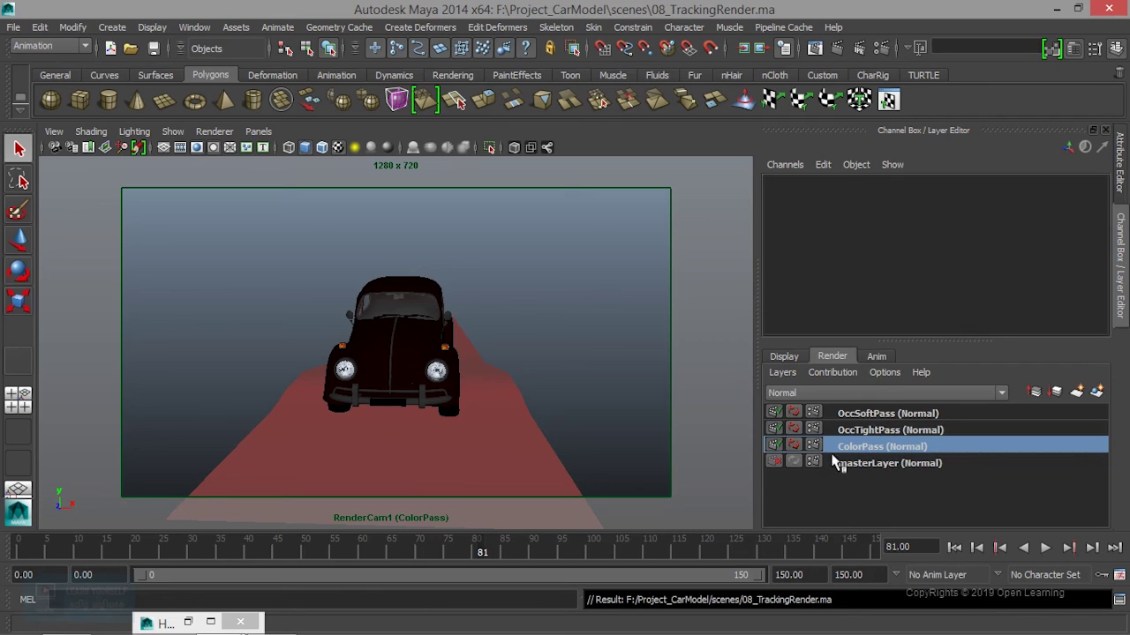
Toggle OccTightPass rendering off and back on so it stays enabled
click(779, 433)
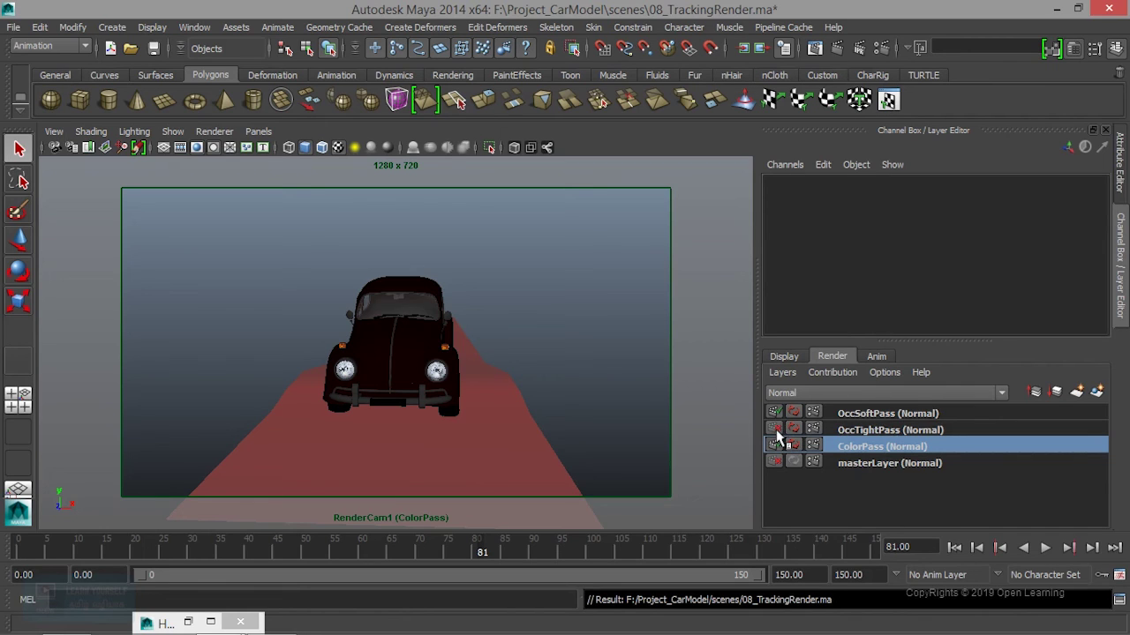
click(775, 430)
click(64, 45)
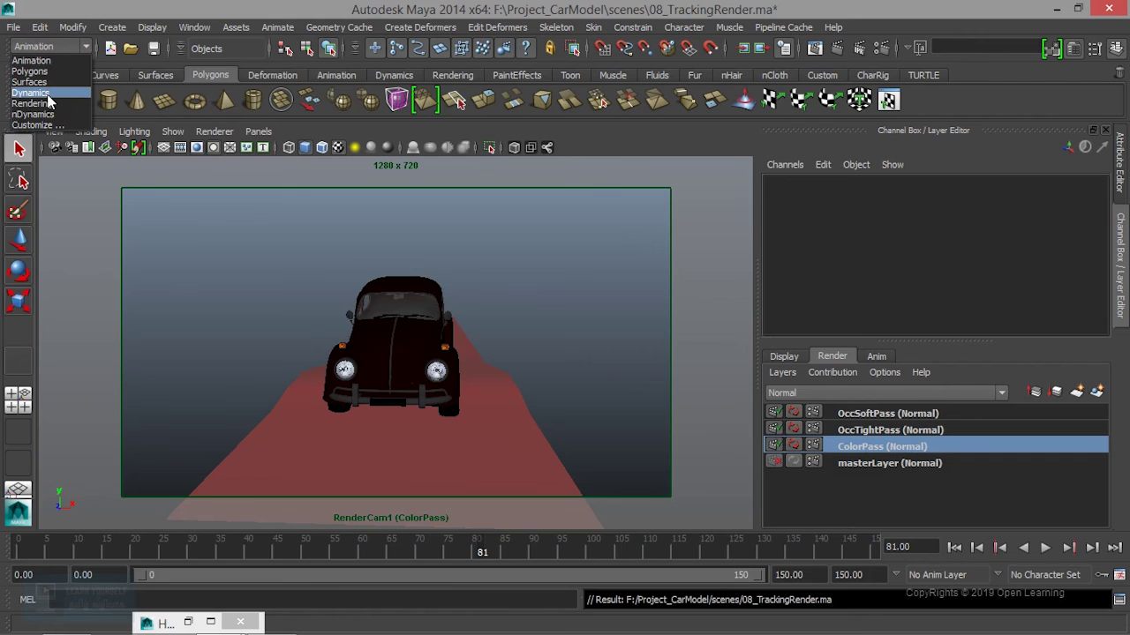
Start a mental ray Batch Render from the Rendering menu set and enlarge the Script Editor log
click(32, 103)
click(403, 27)
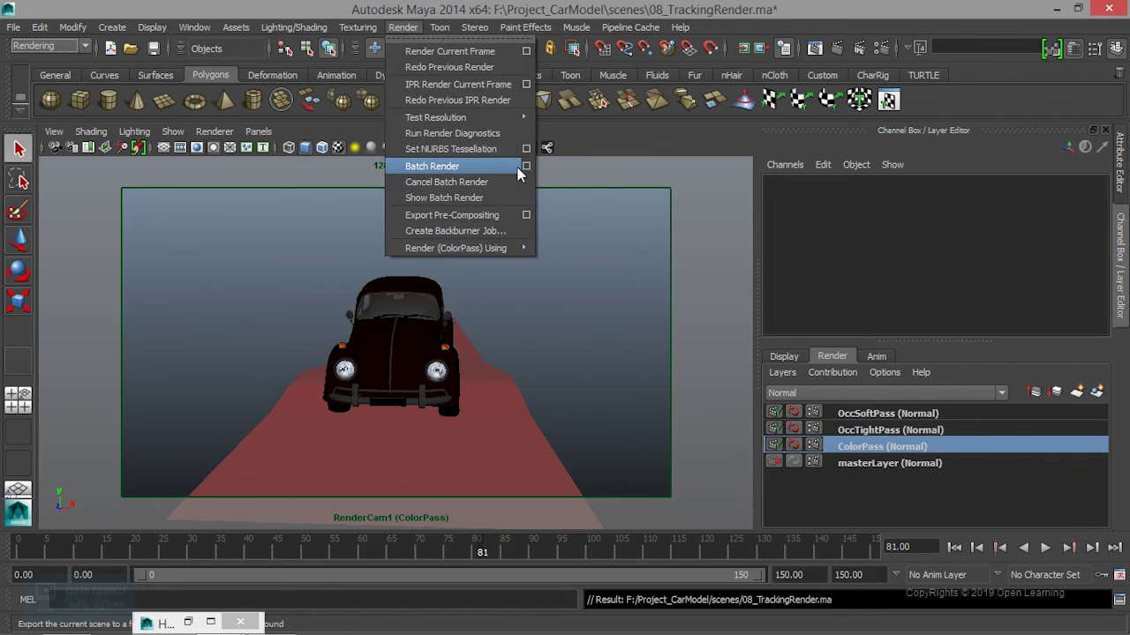
click(476, 168)
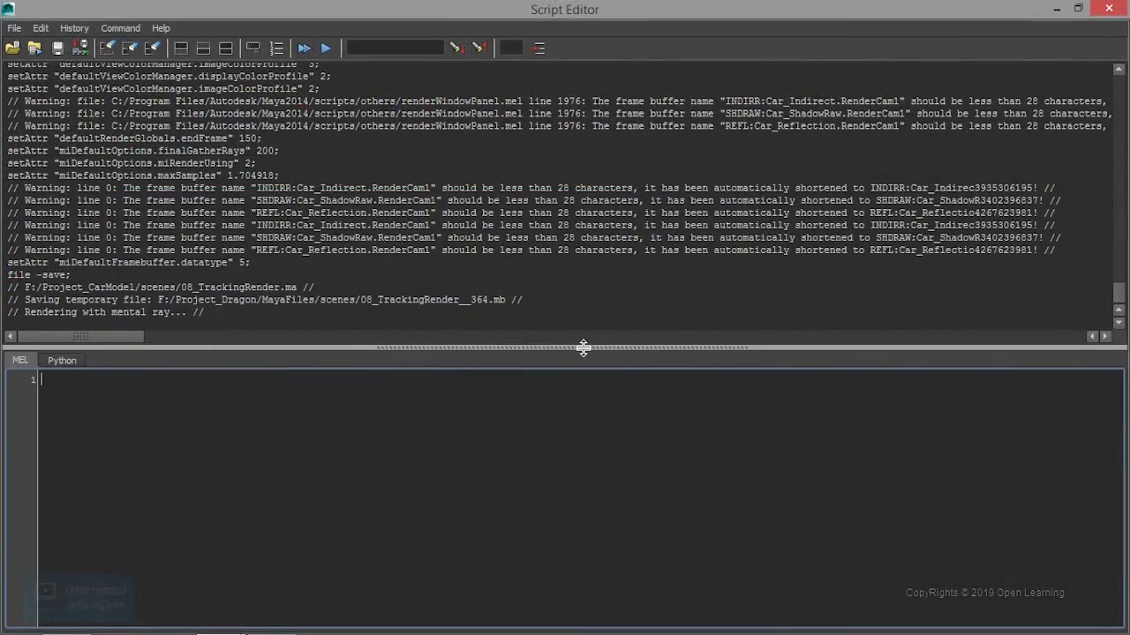
drag(579, 346, 584, 539)
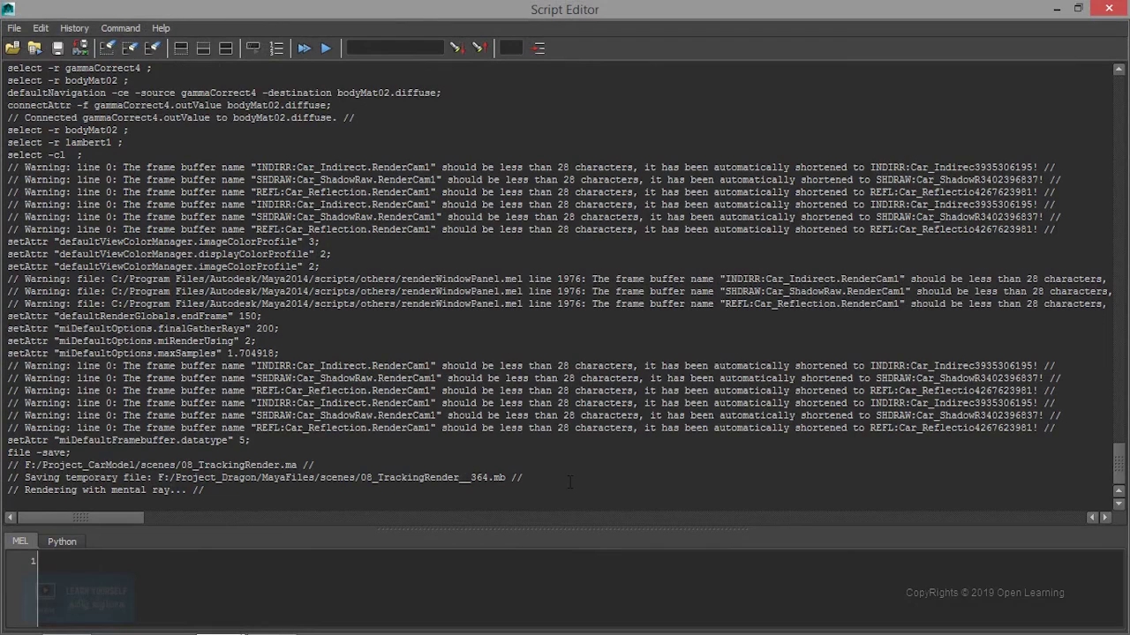